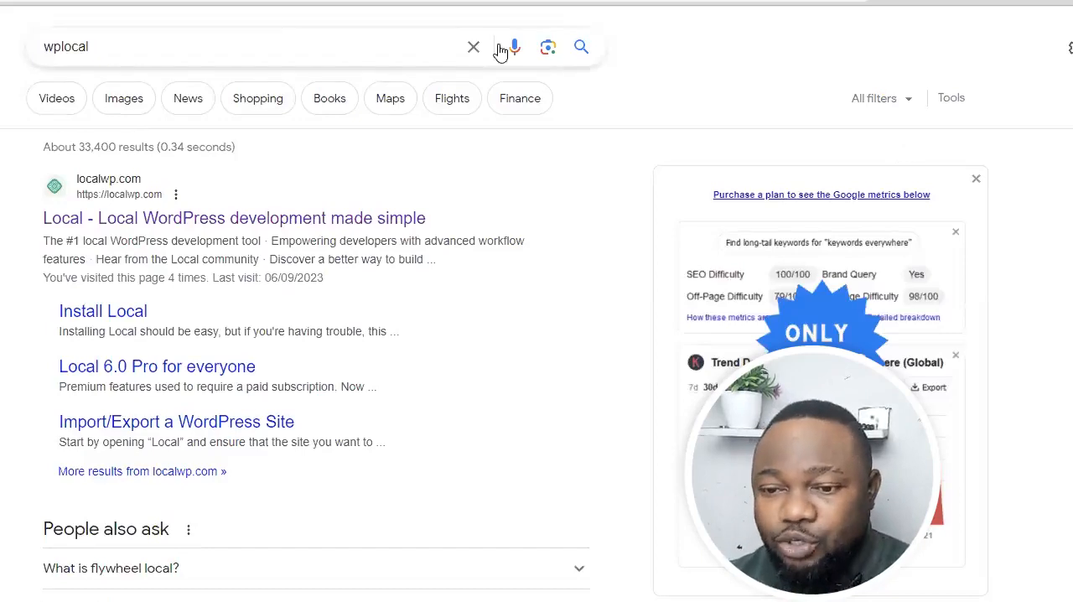
# Open the Local WordPress development website from the search results and choose Windows as the platform to download for.
pyautogui.click(191, 46)
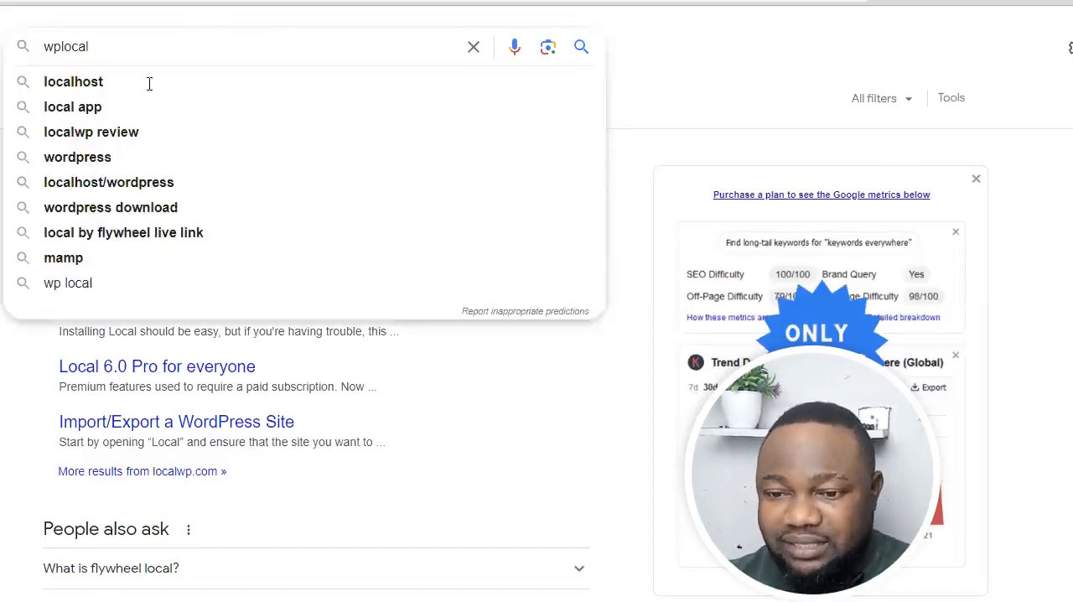
pyautogui.press('Escape')
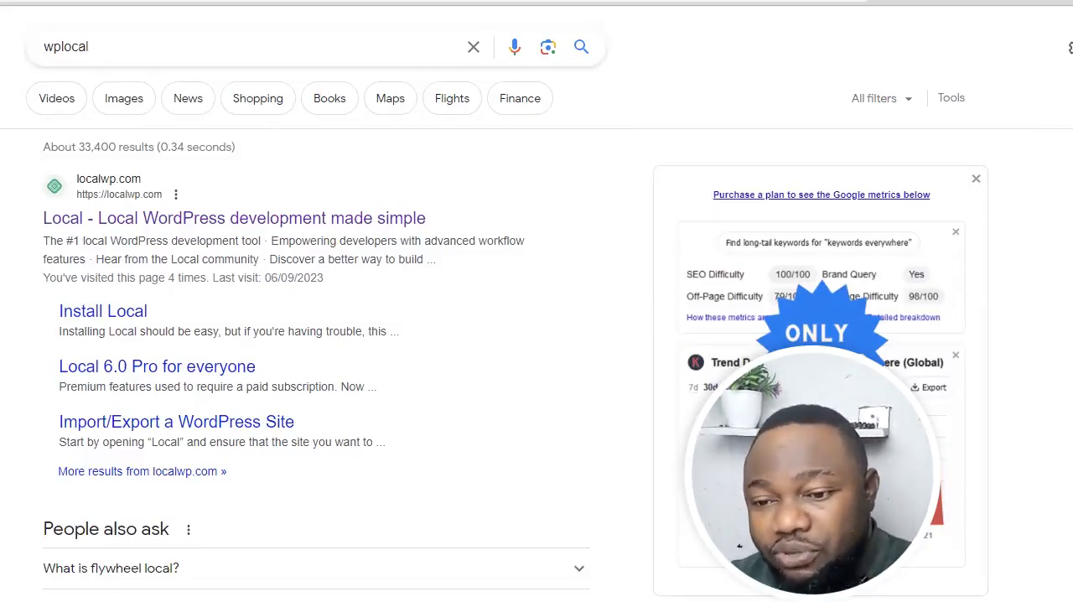
pyautogui.click(173, 219)
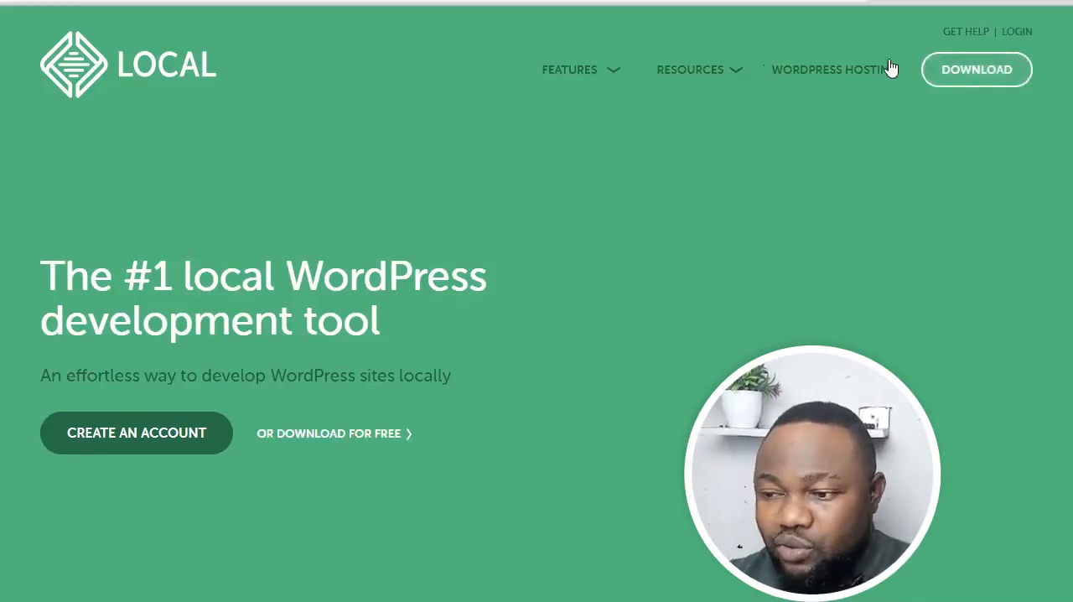
pyautogui.click(987, 82)
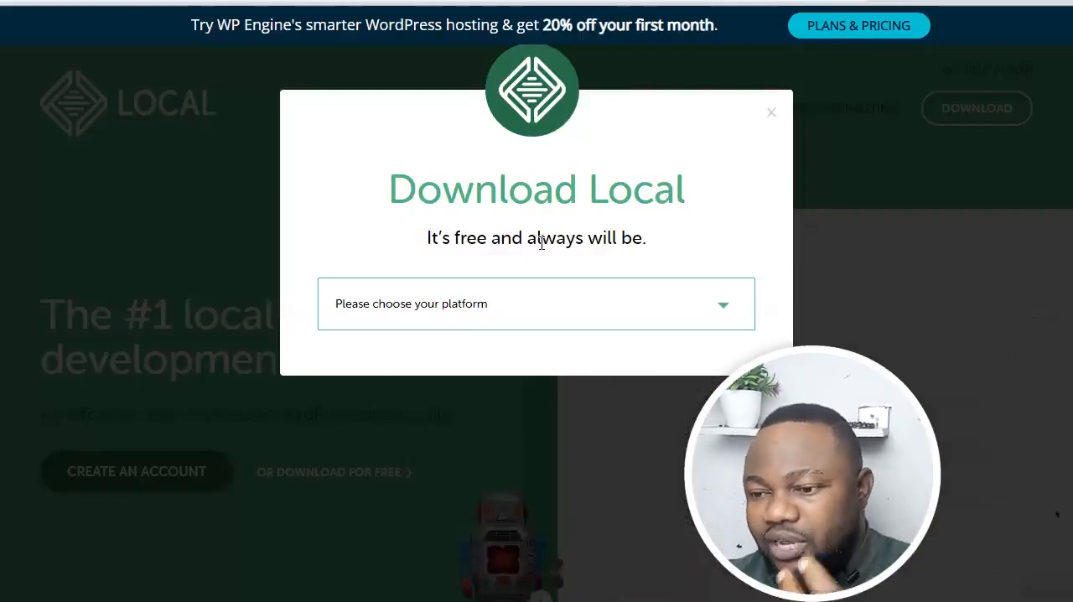
pyautogui.click(577, 306)
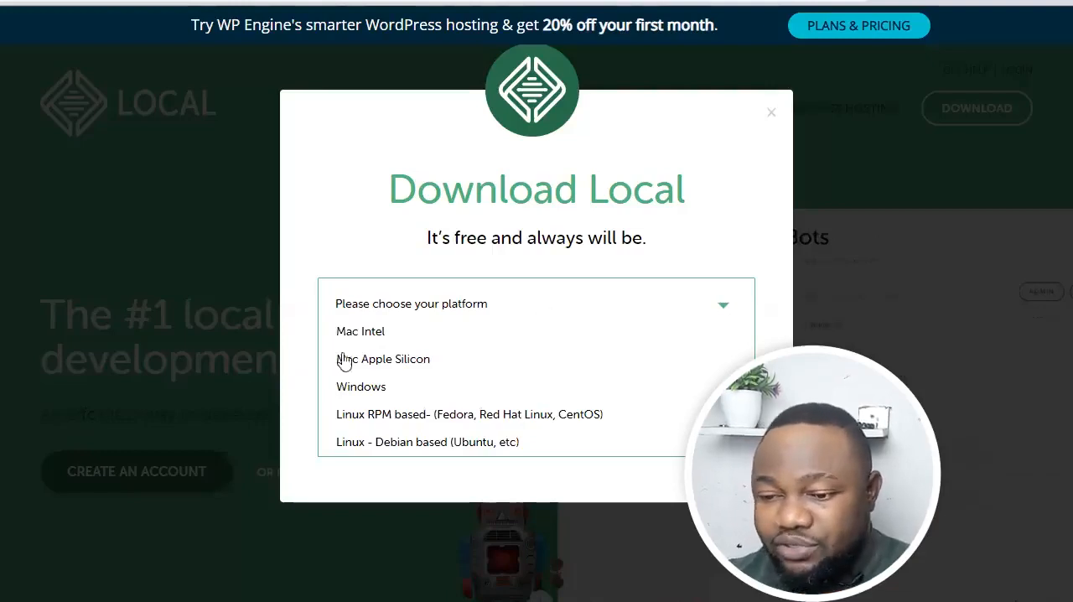
pyautogui.click(374, 391)
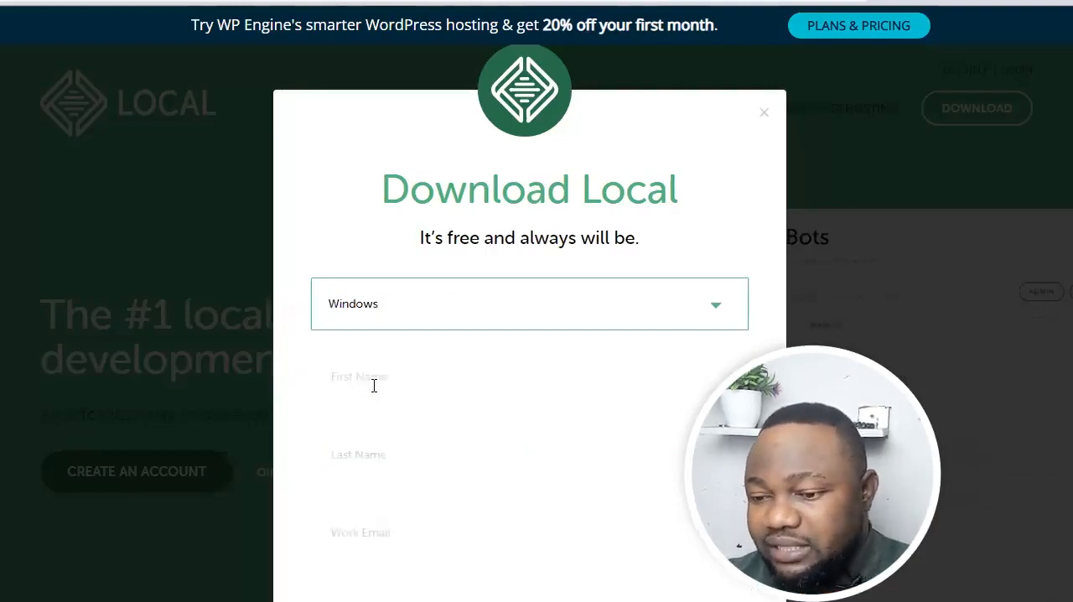
# Fill in the download form with the saved contact's name, e-mail and phone number, and submit it to start the download.
pyautogui.click(385, 377)
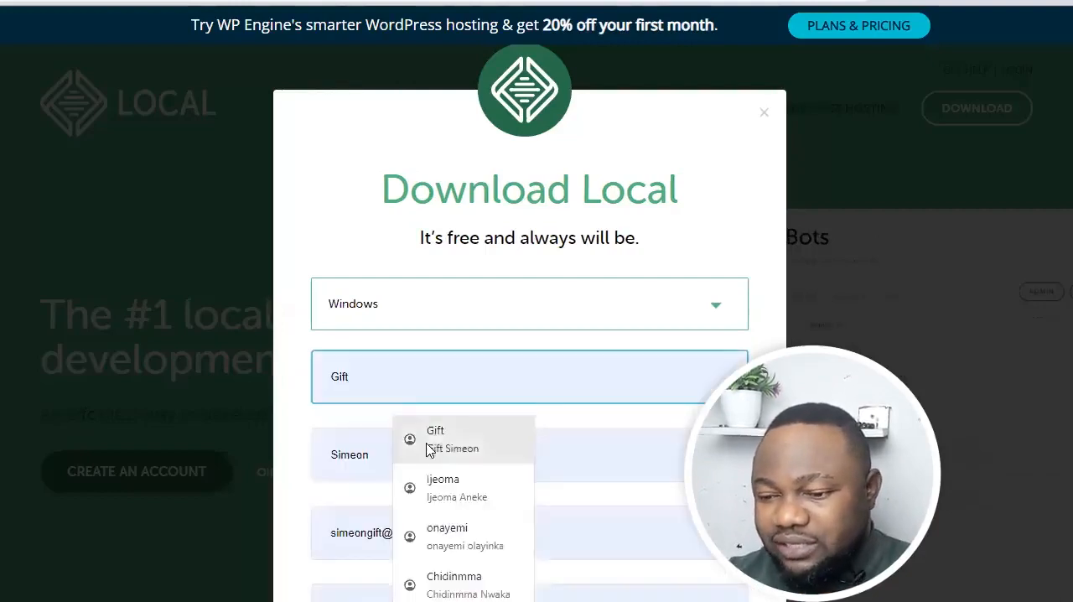
pyautogui.click(426, 440)
pyautogui.scroll(-2, 528, 335)
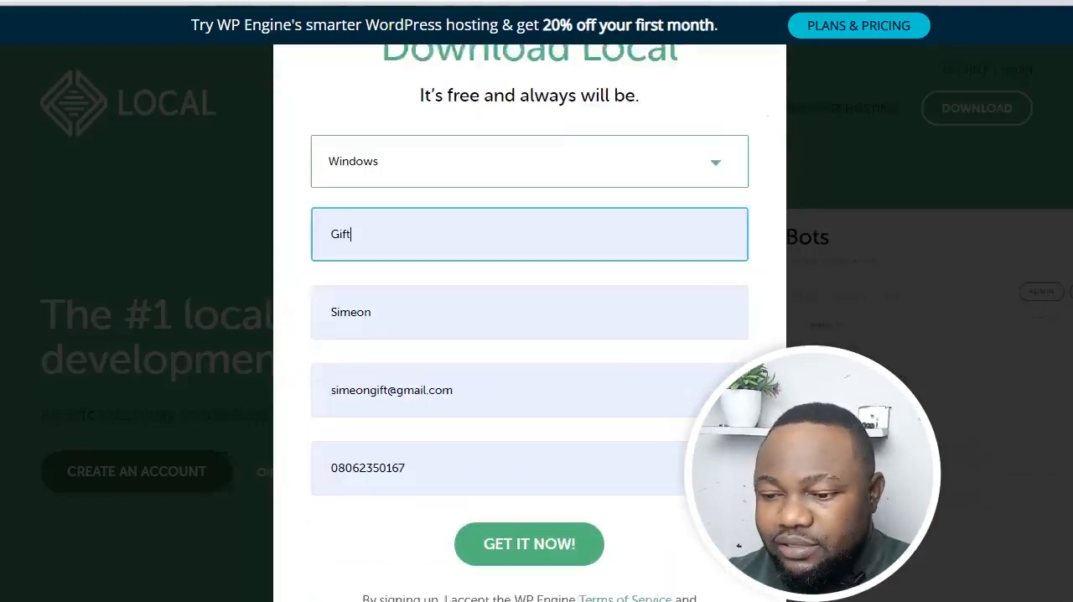
pyautogui.click(515, 537)
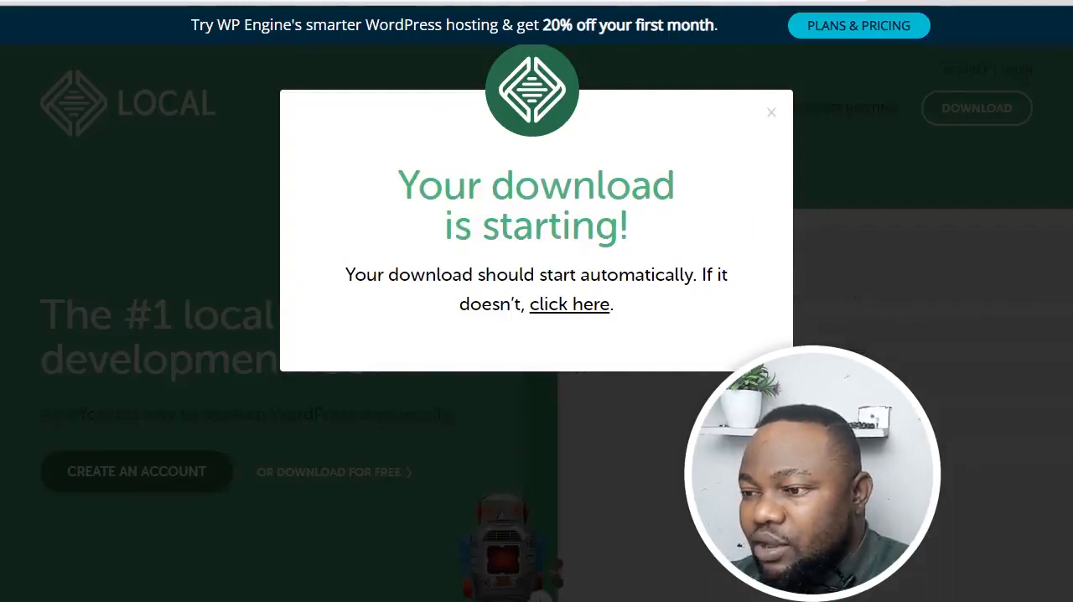
# Run local-7.1.2-windows.exe from the Downloads folder and set it to install only for the current user in the default destination folder.
pyautogui.click(1056, 2)
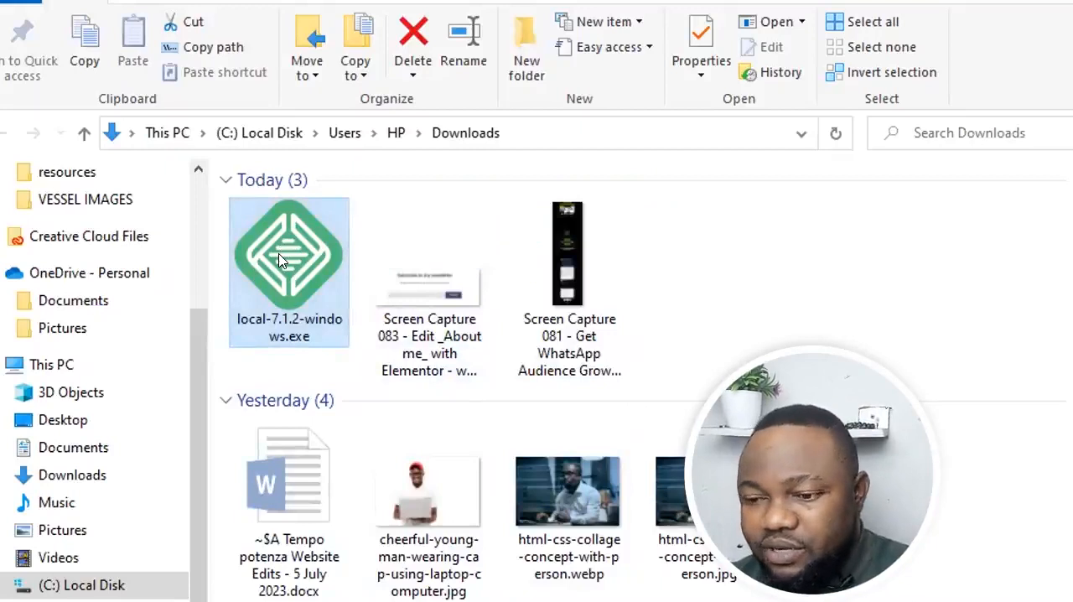
pyautogui.doubleClick(279, 255)
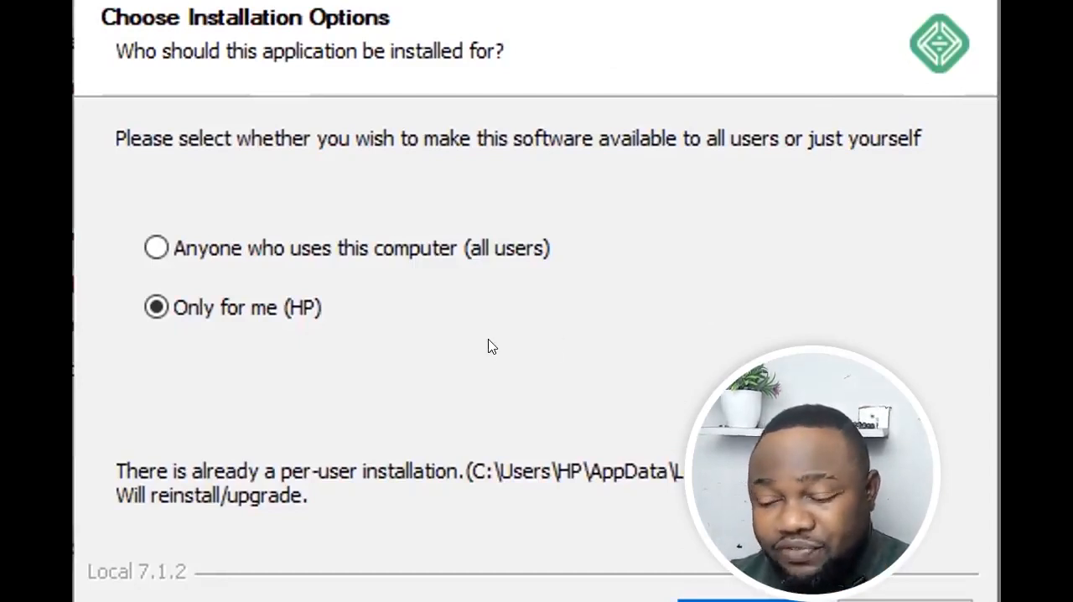
pyautogui.click(195, 246)
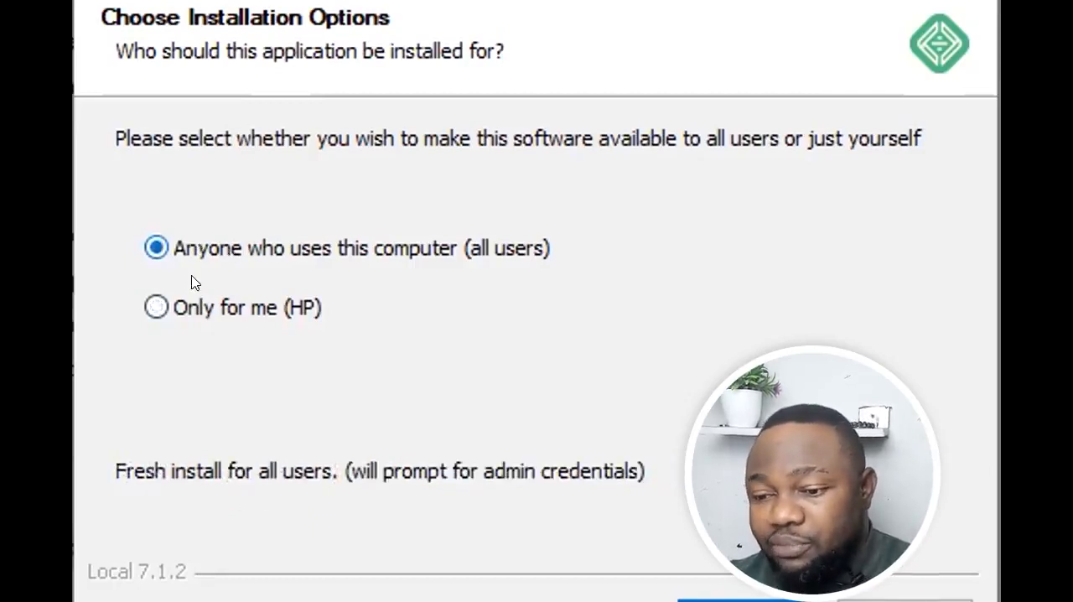
pyautogui.click(175, 307)
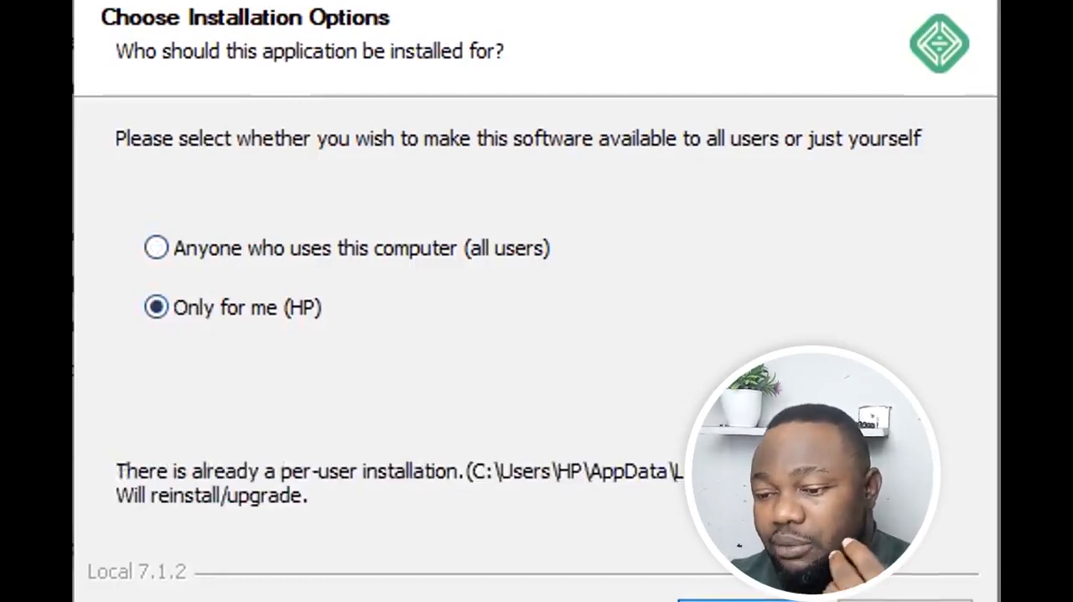
pyautogui.click(738, 600)
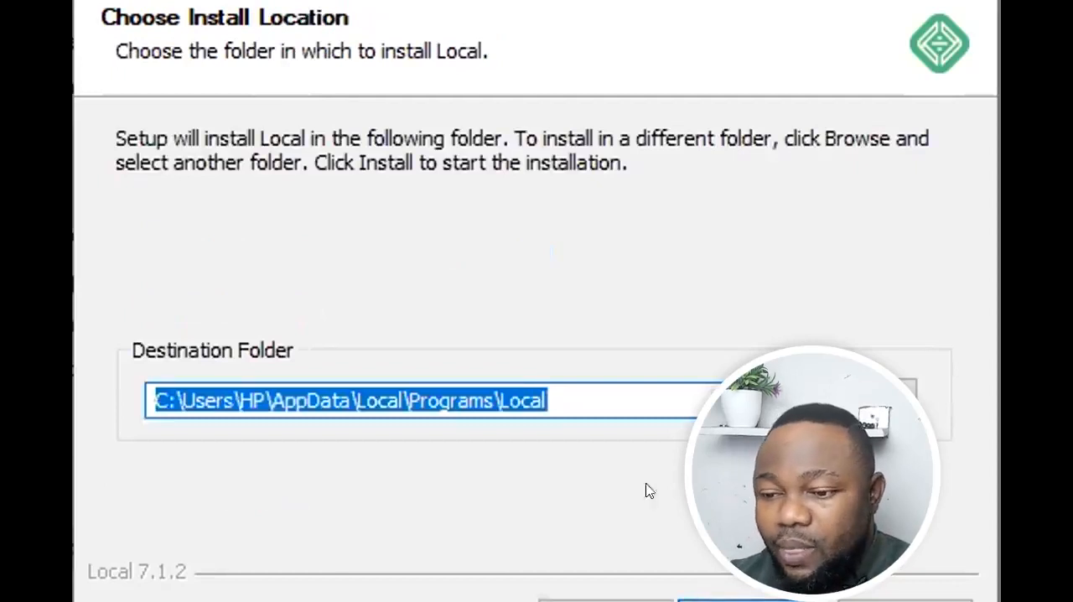
pyautogui.click(620, 397)
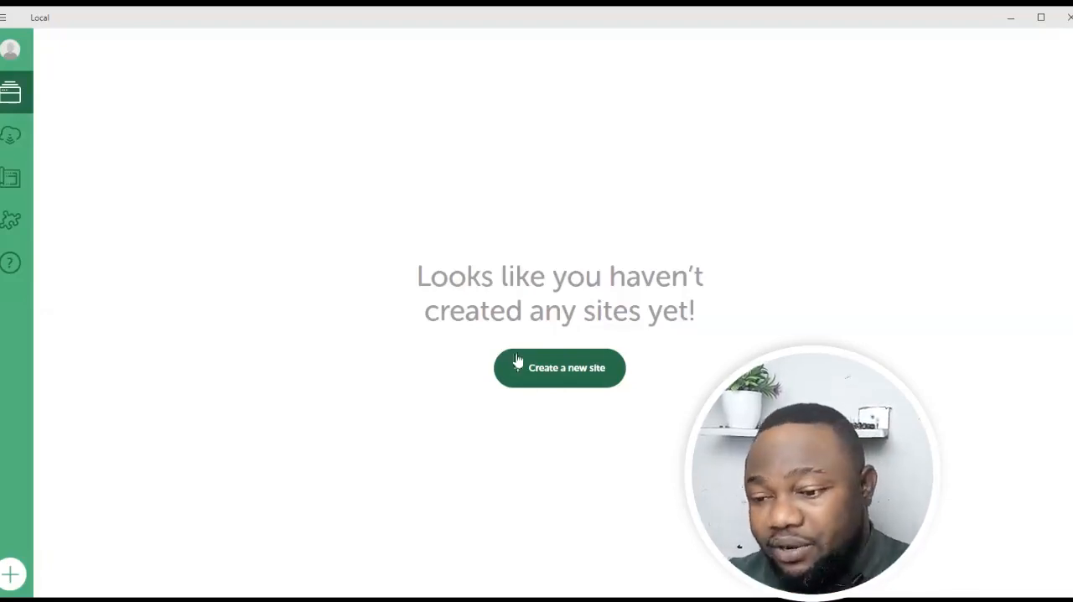
# Create a new site named gifthost, keeping its default local domain and site path.
pyautogui.click(550, 373)
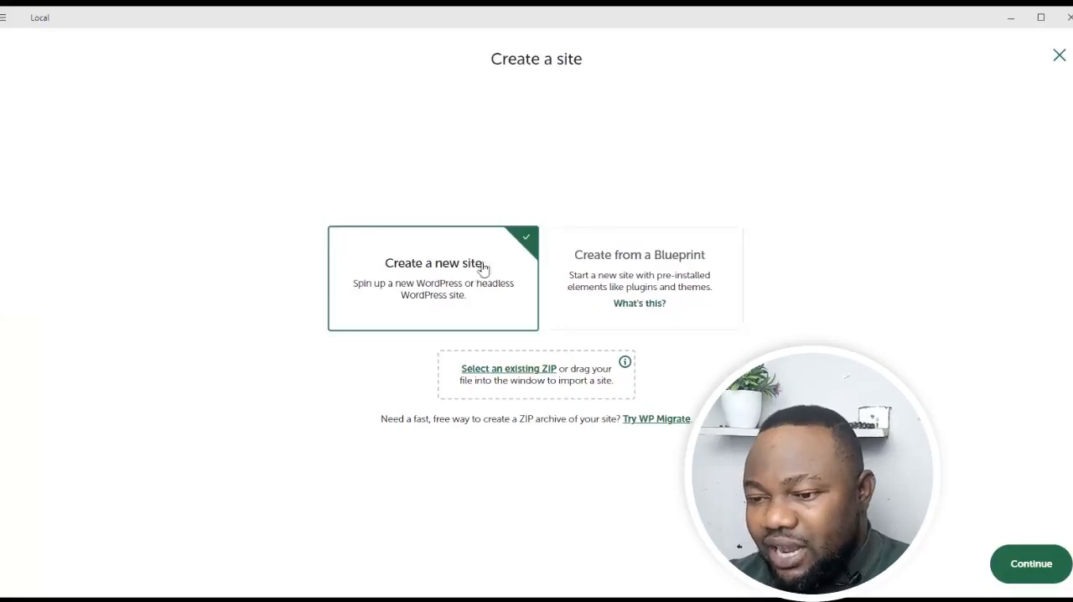
pyautogui.click(1023, 567)
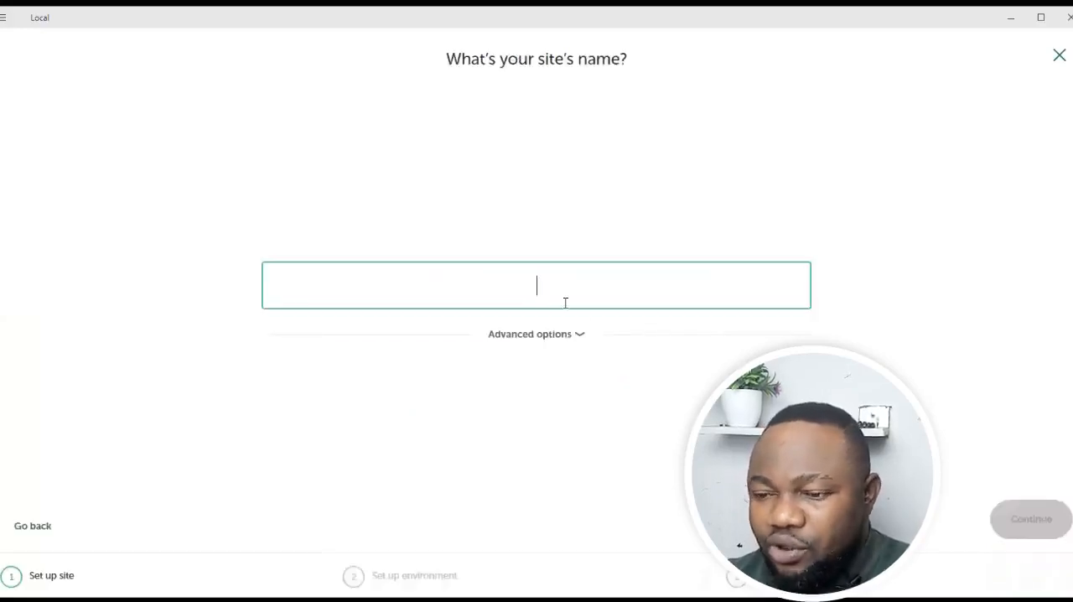
pyautogui.write('gif')
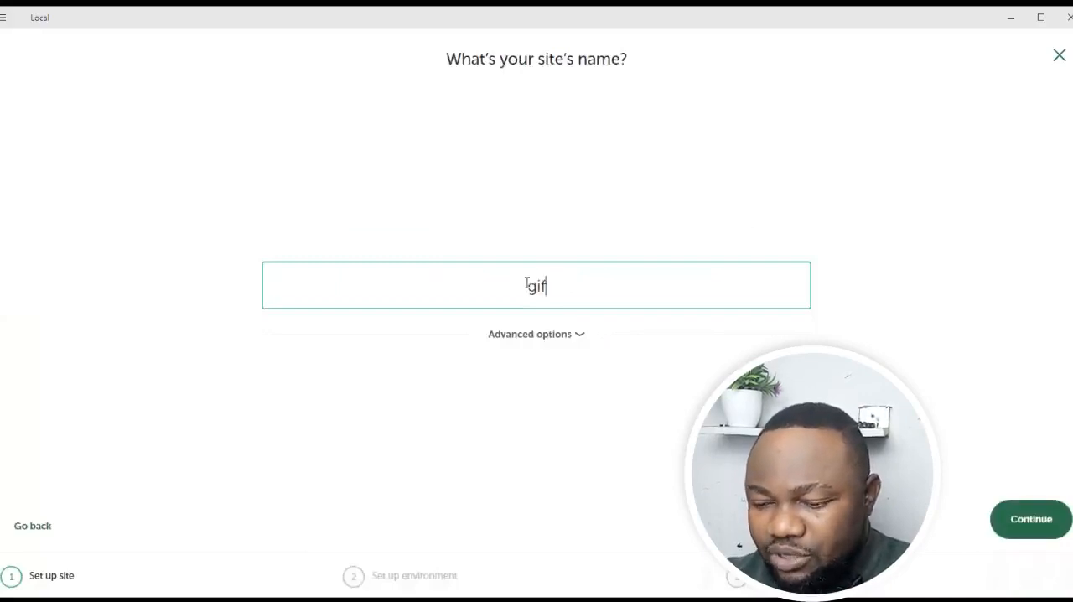
pyautogui.write('thost')
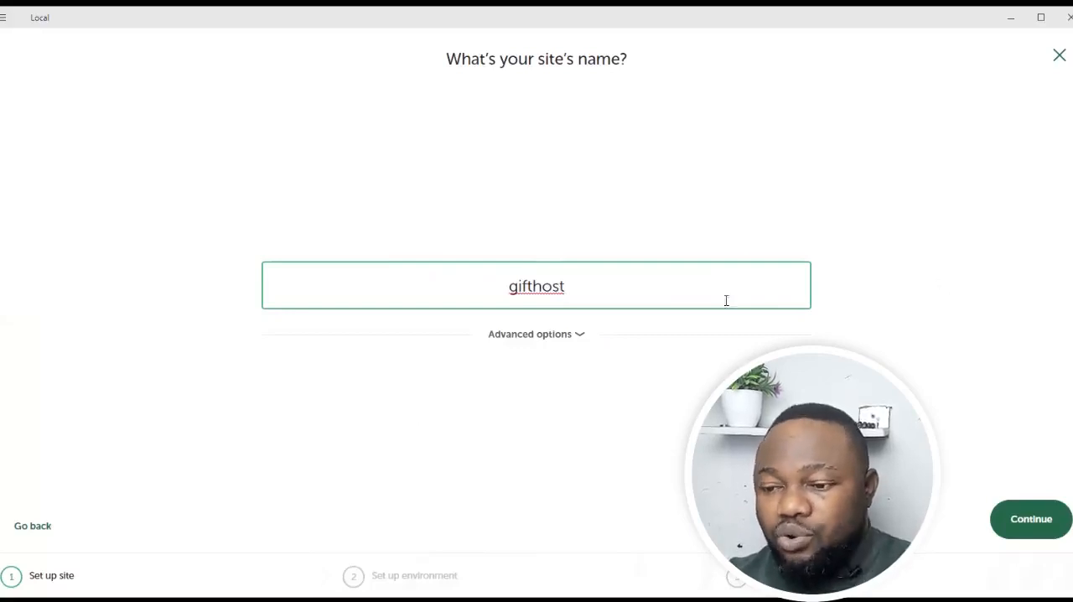
pyautogui.click(581, 337)
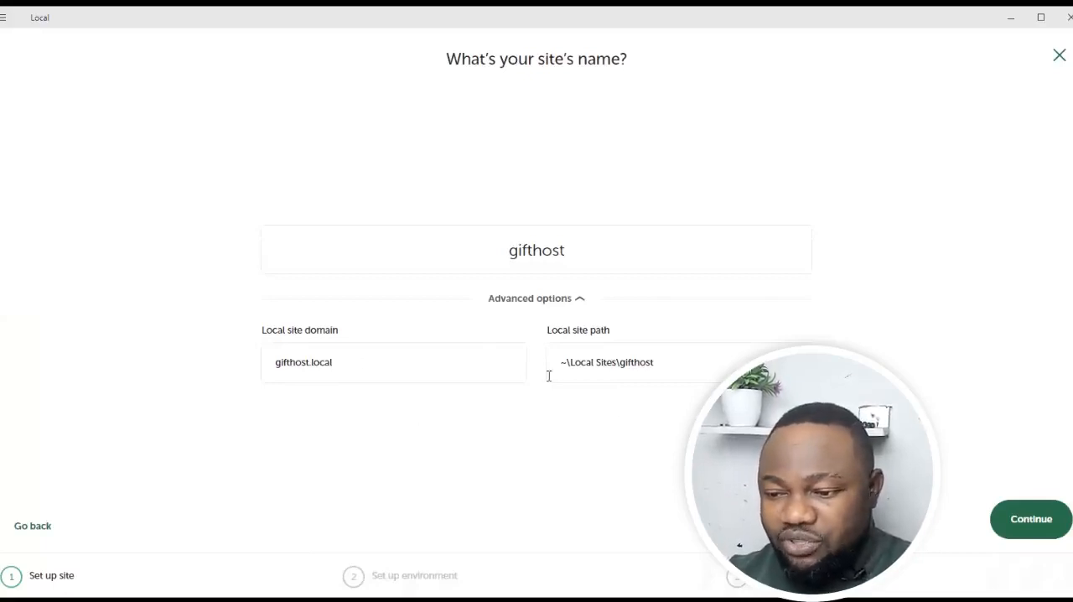
pyautogui.click(1024, 513)
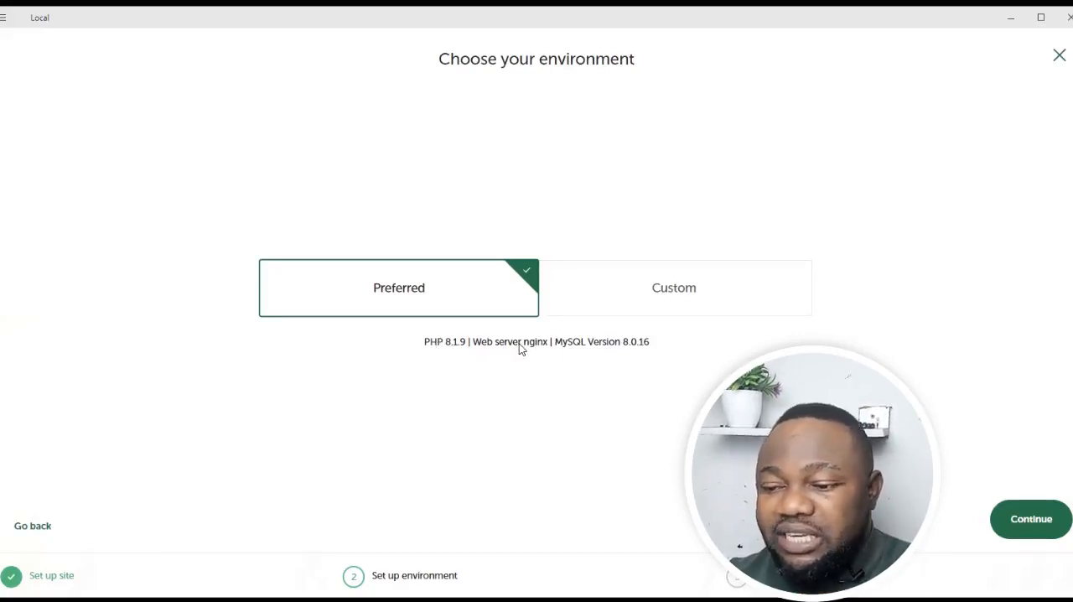
# Review the web server and database choices of the Custom environment, and return to the Preferred environment.
pyautogui.click(659, 304)
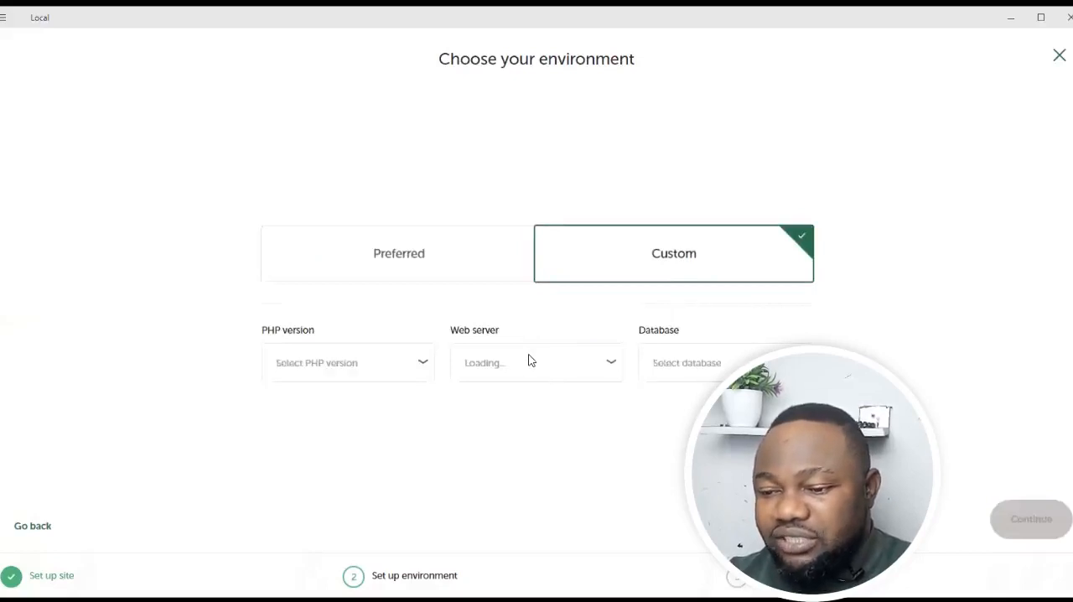
pyautogui.click(589, 361)
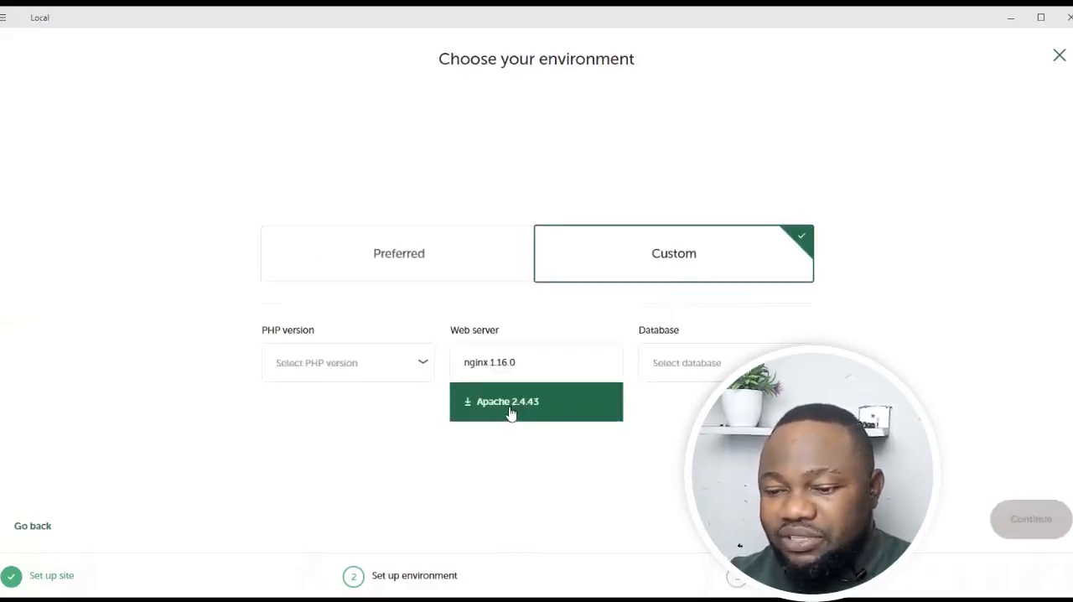
pyautogui.click(687, 362)
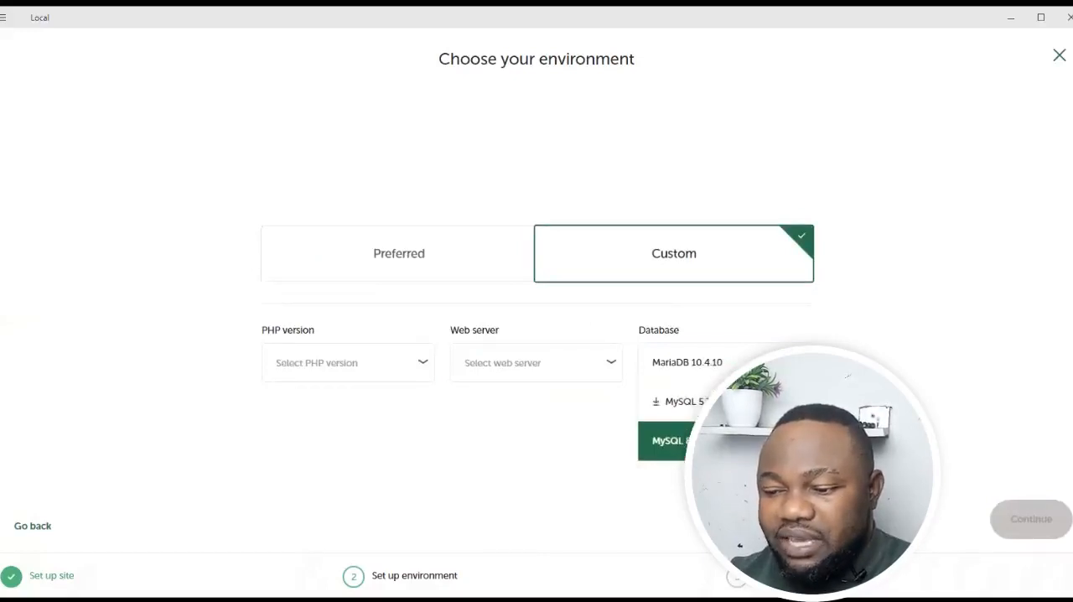
pyautogui.click(880, 333)
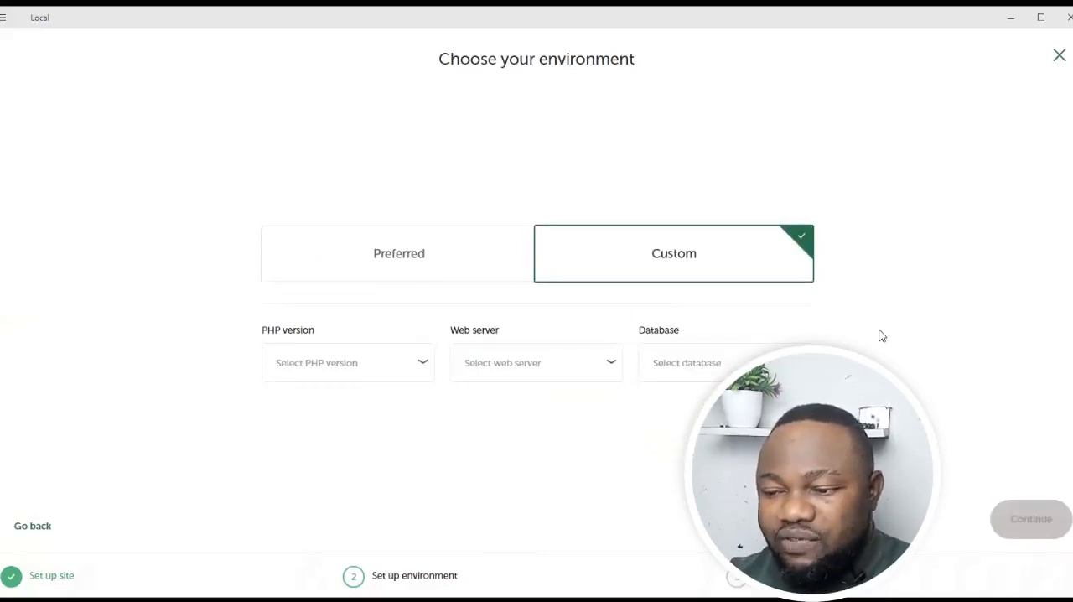
pyautogui.click(350, 271)
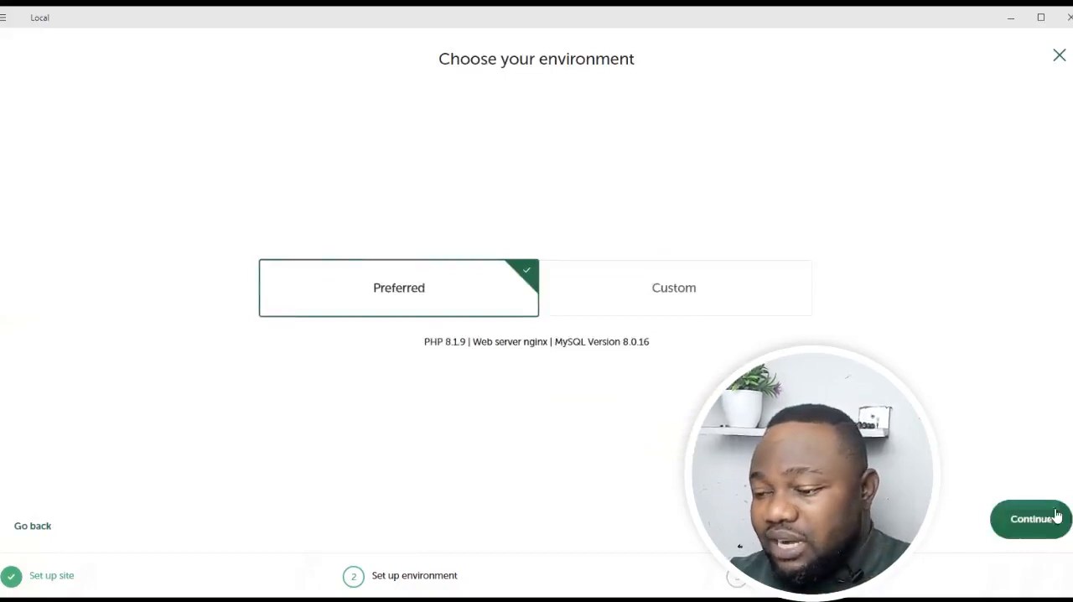
# Accept the Preferred environment, set the WordPress username to admin, enter and reveal the WordPress password, and add the site.
pyautogui.click(1031, 519)
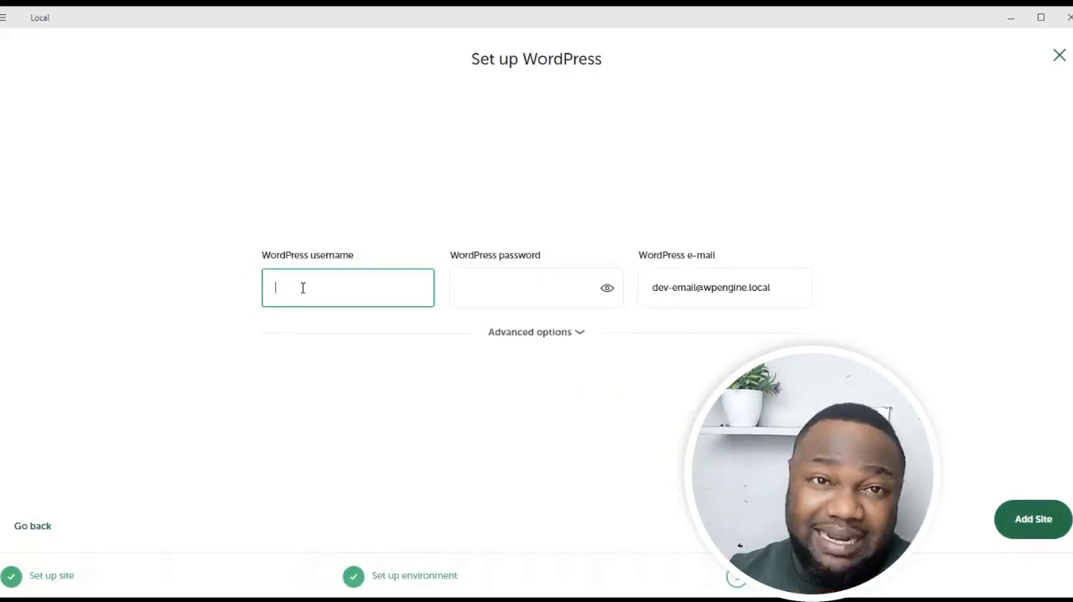
pyautogui.write('admin')
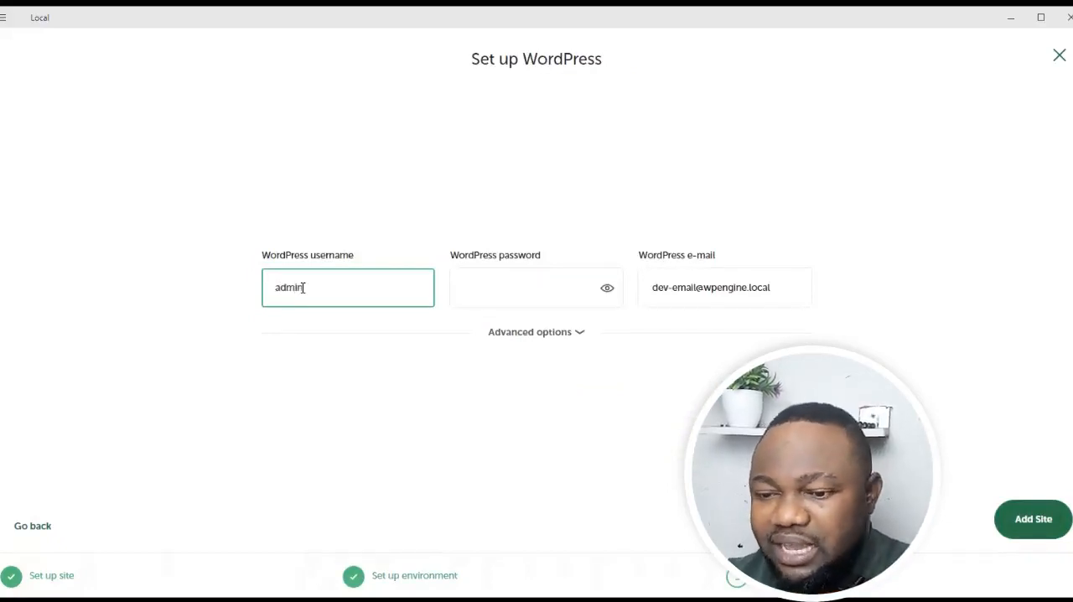
pyautogui.click(477, 294)
pyautogui.write('admin')
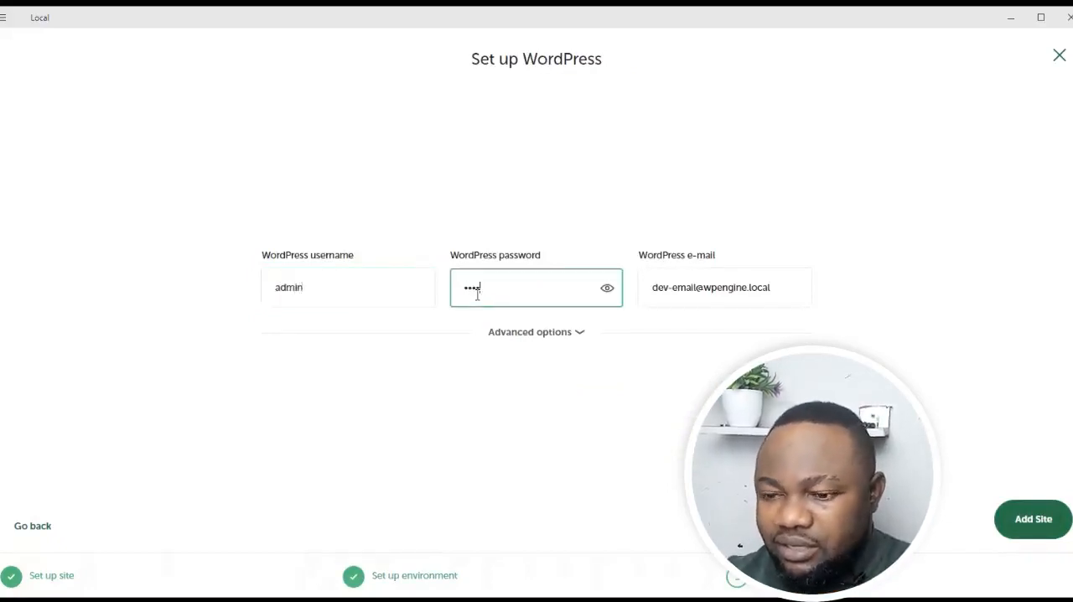
pyautogui.click(607, 287)
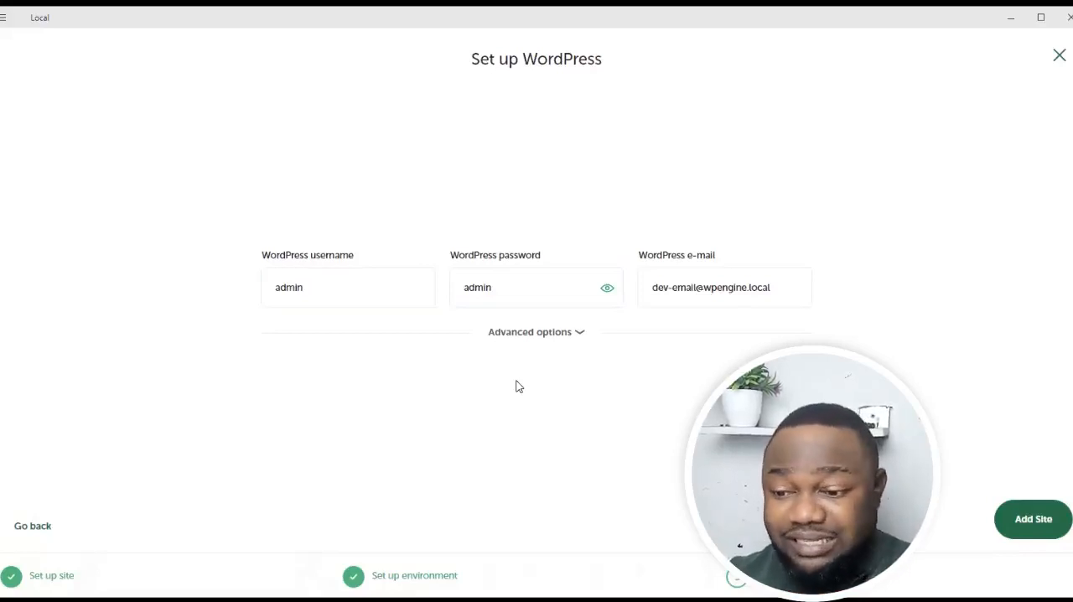
pyautogui.click(1031, 520)
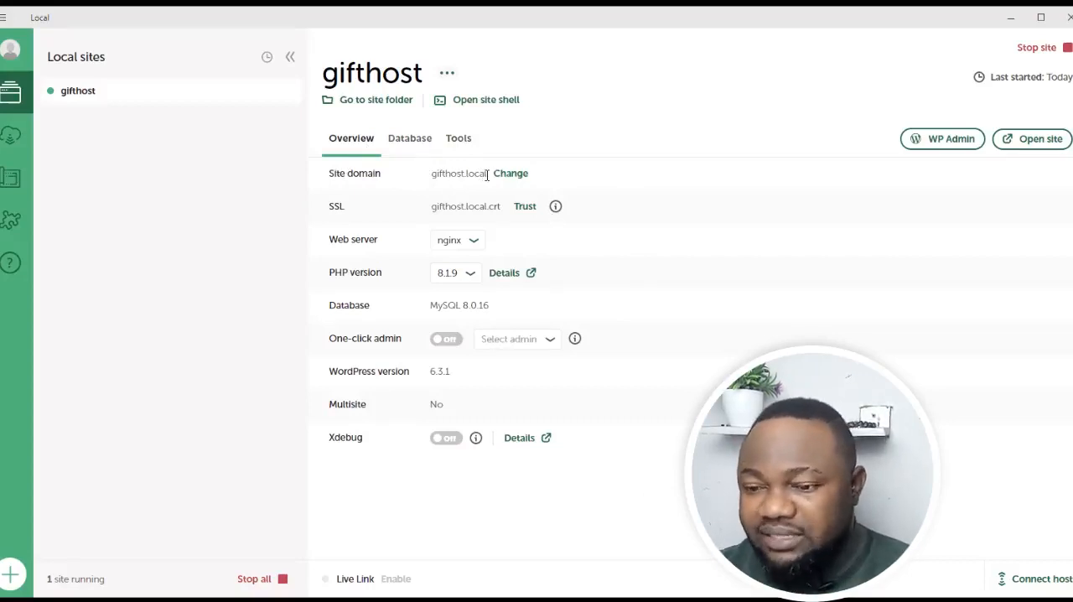
# Examine the gifthost site's domain and its available web server and PHP version options in the site overview.
pyautogui.moveTo(487, 174); pyautogui.dragTo(431, 175)
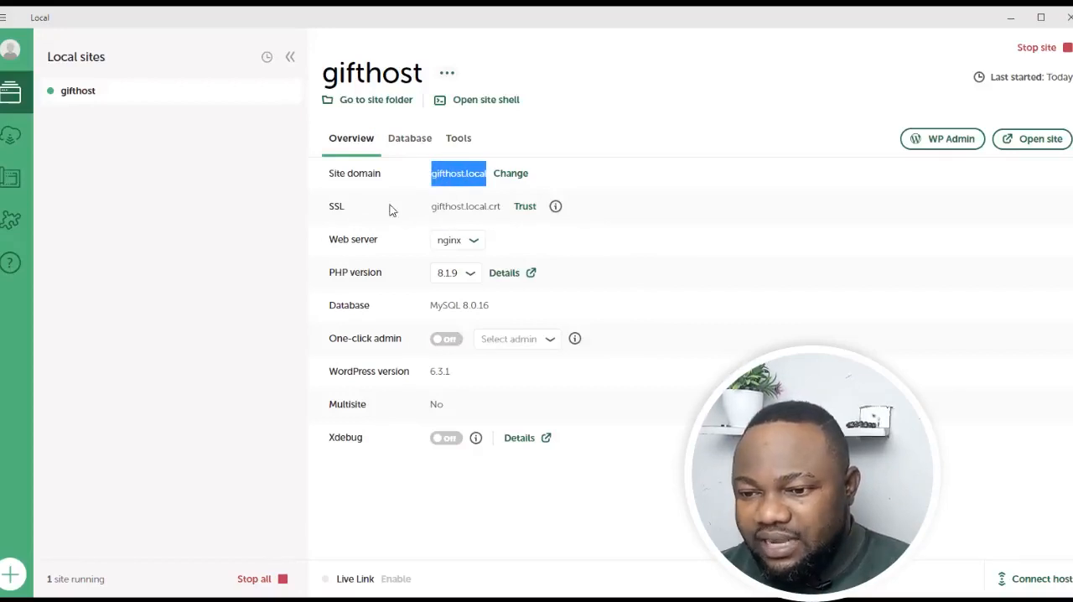
pyautogui.click(471, 242)
pyautogui.click(383, 238)
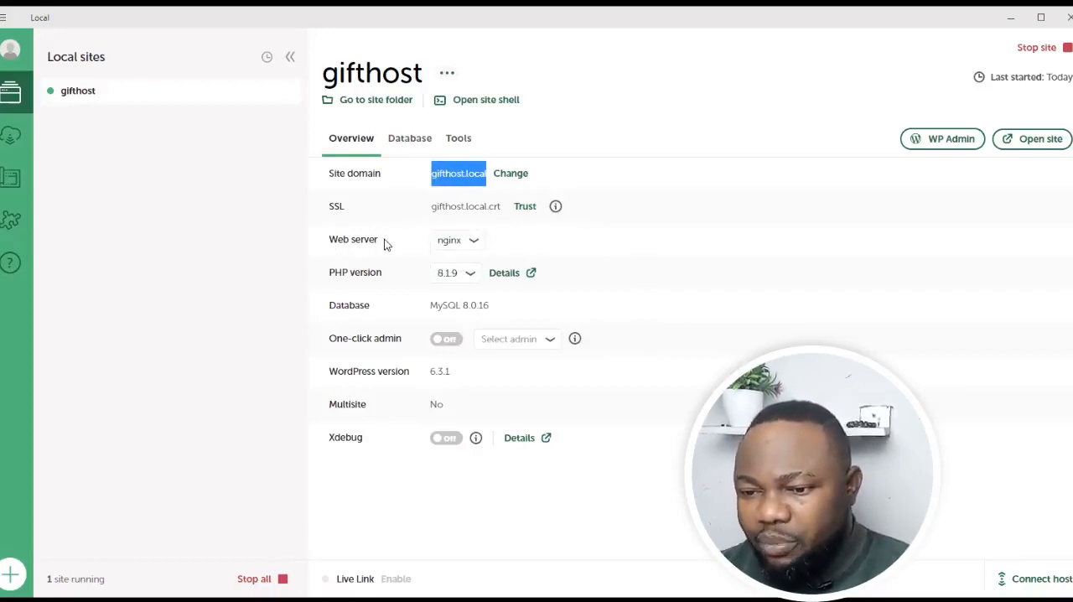
pyautogui.click(471, 275)
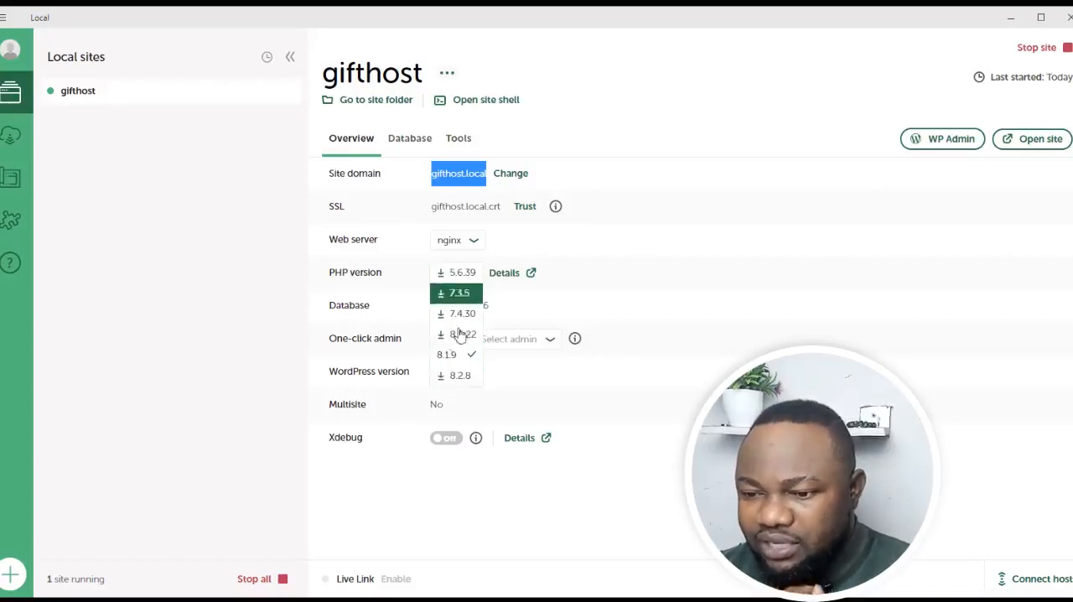
pyautogui.click(410, 271)
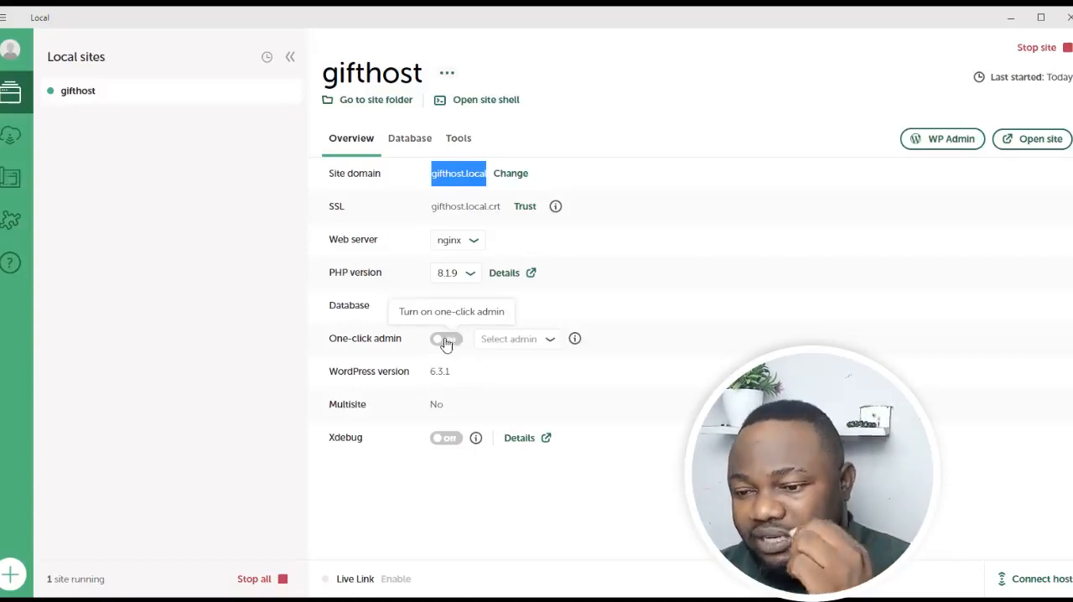
# Switch to the Chrome browser and load the local site's front page at gifthost.local.
pyautogui.click(940, 138)
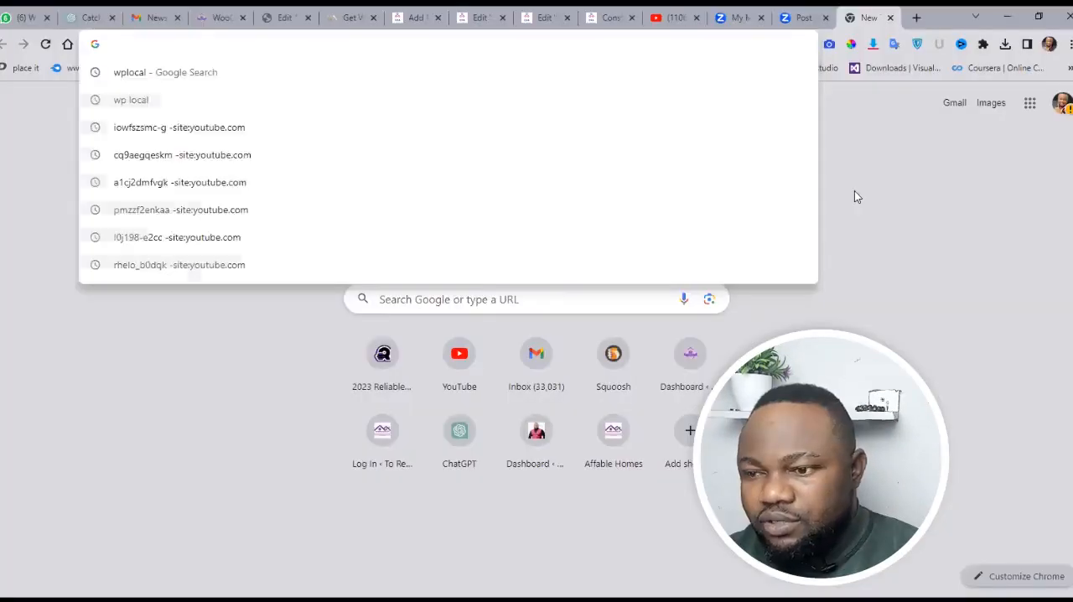
pyautogui.click(854, 193)
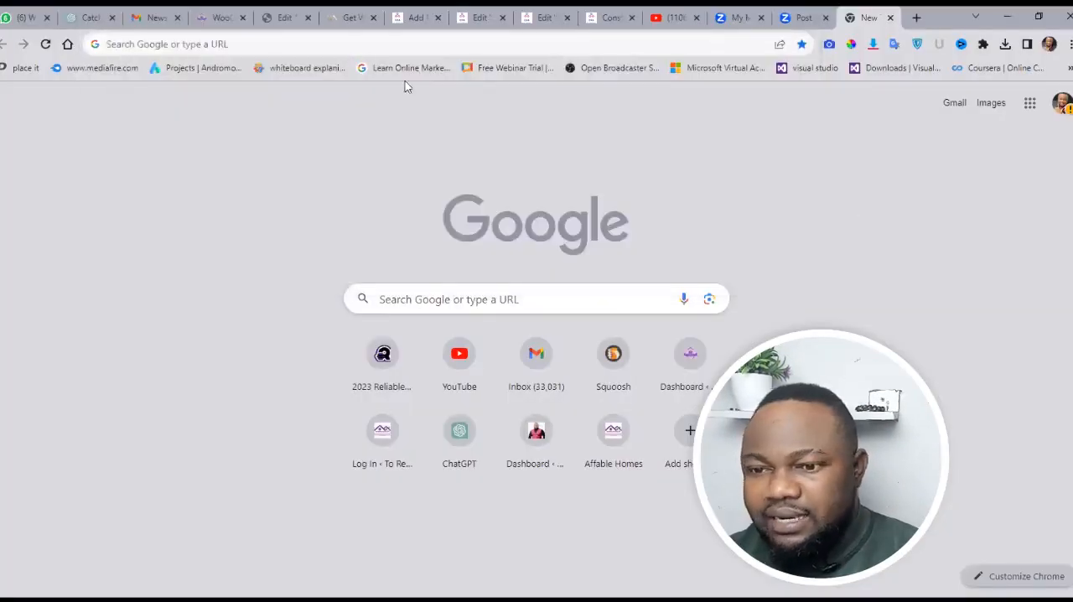
pyautogui.click(323, 42)
pyautogui.write('gifthost.local')
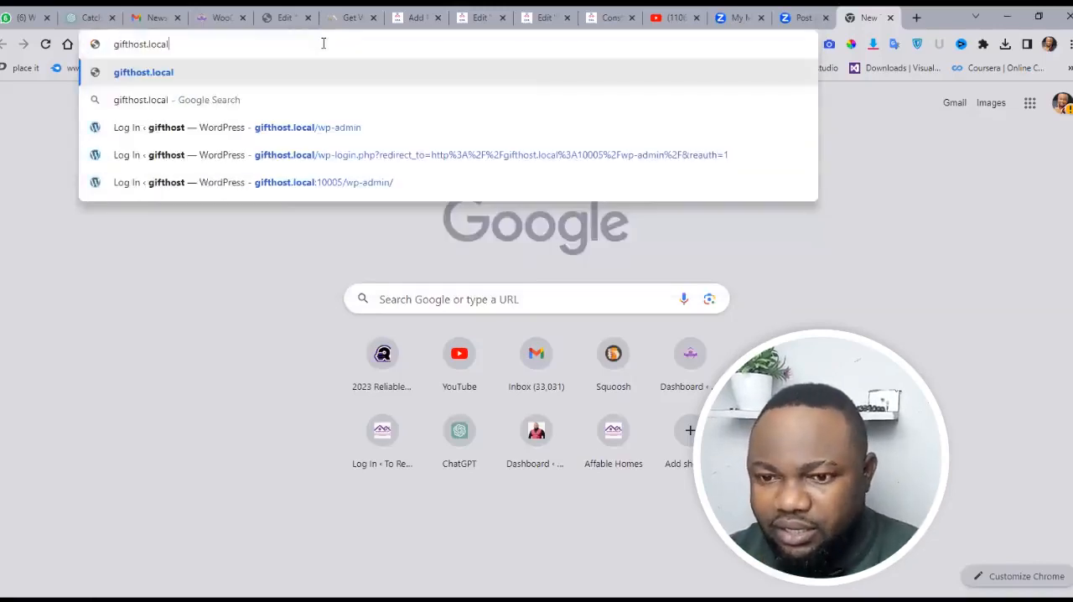
pyautogui.press('Return')
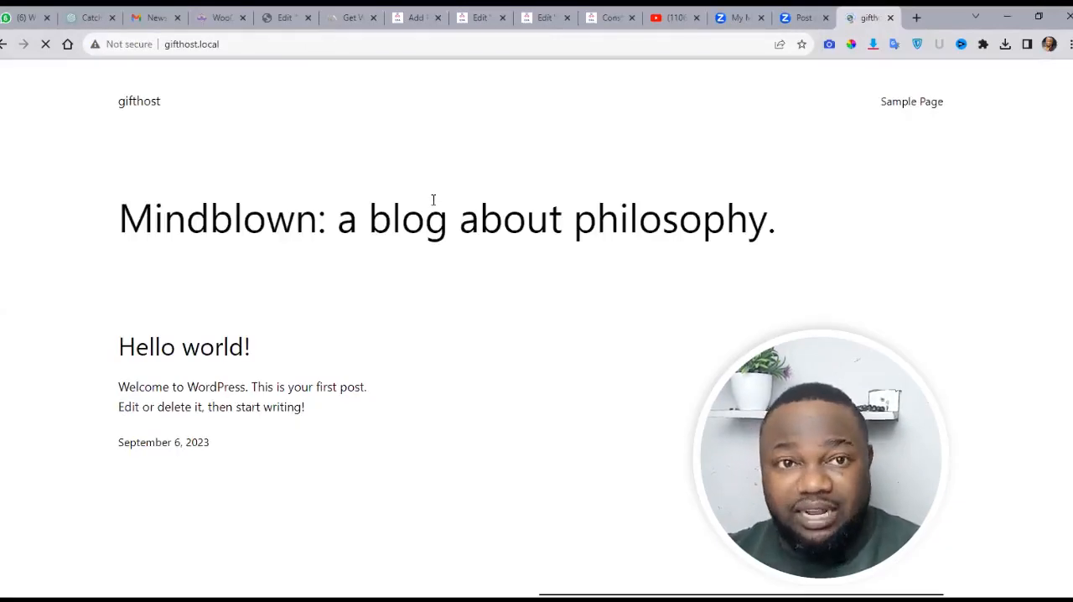
pyautogui.moveTo(1066, 154); pyautogui.dragTo(1066, 88)
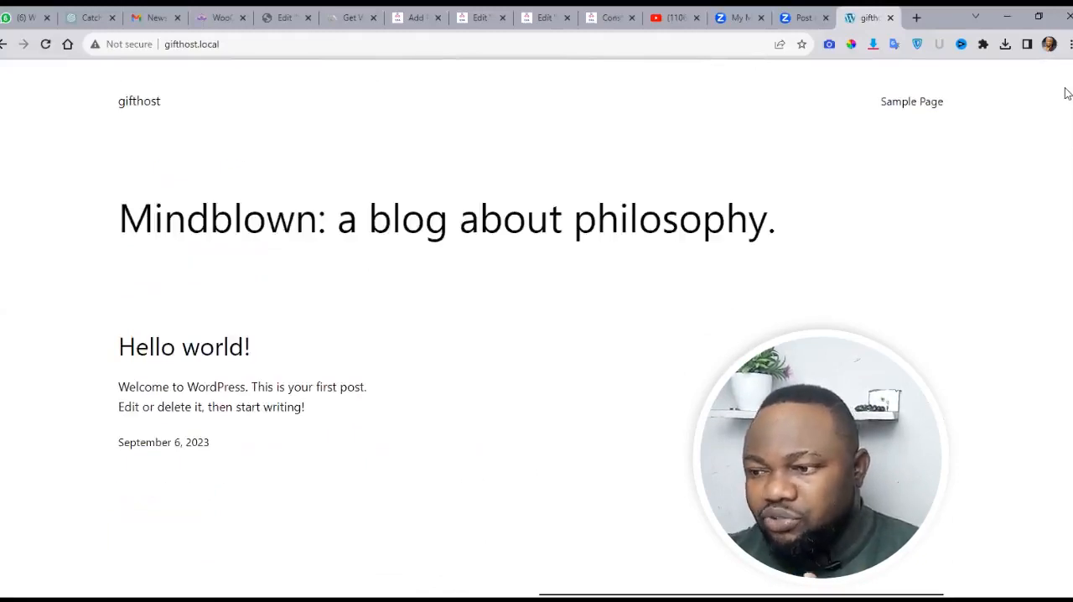
# Go to the site's WordPress login page by adding /wp-admin to the gifthost.local address.
pyautogui.doubleClick(311, 44)
pyautogui.tripleClick(311, 43)
pyautogui.doubleClick(311, 44)
pyautogui.click(297, 43)
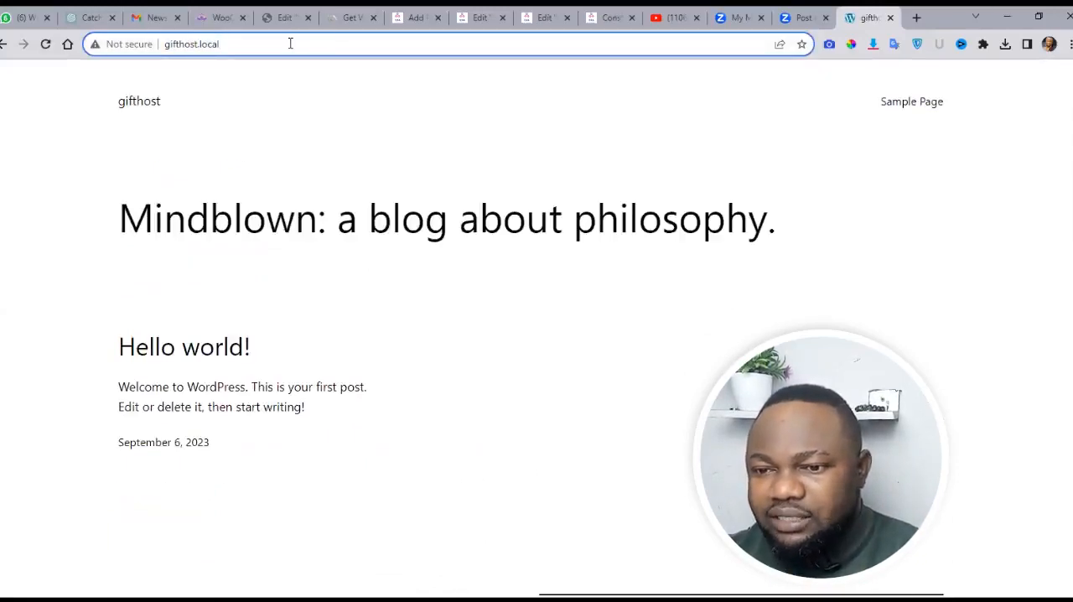
pyautogui.write('/wp-a')
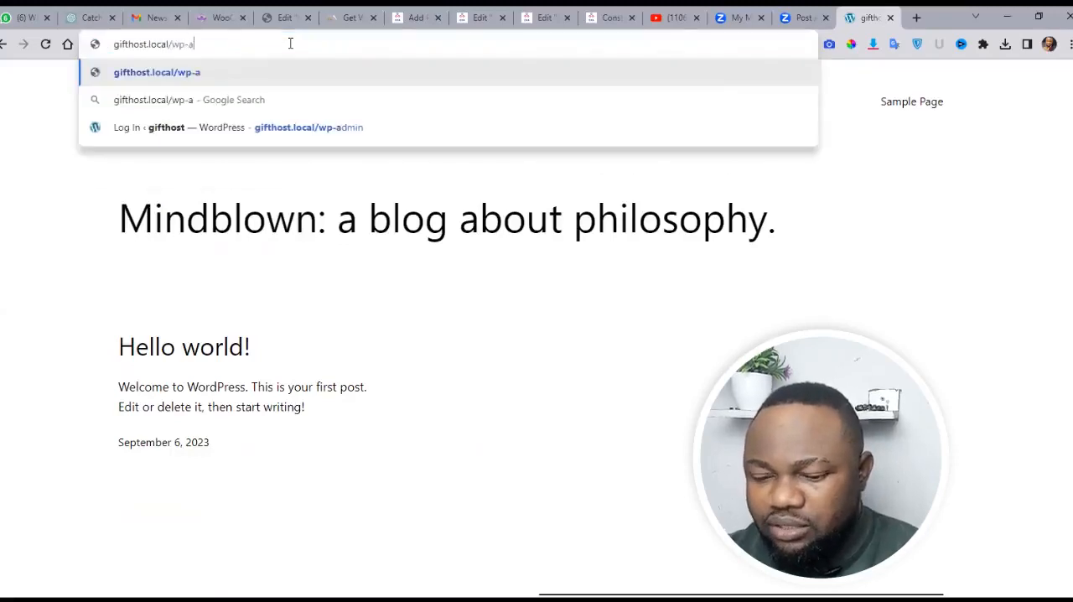
pyautogui.write('dmin')
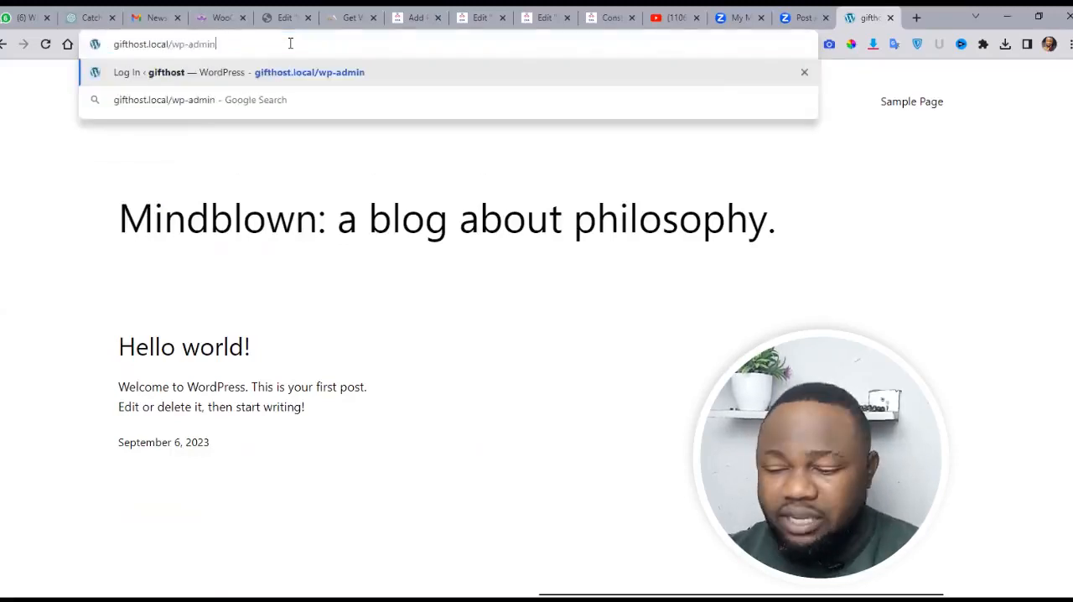
pyautogui.press('Return')
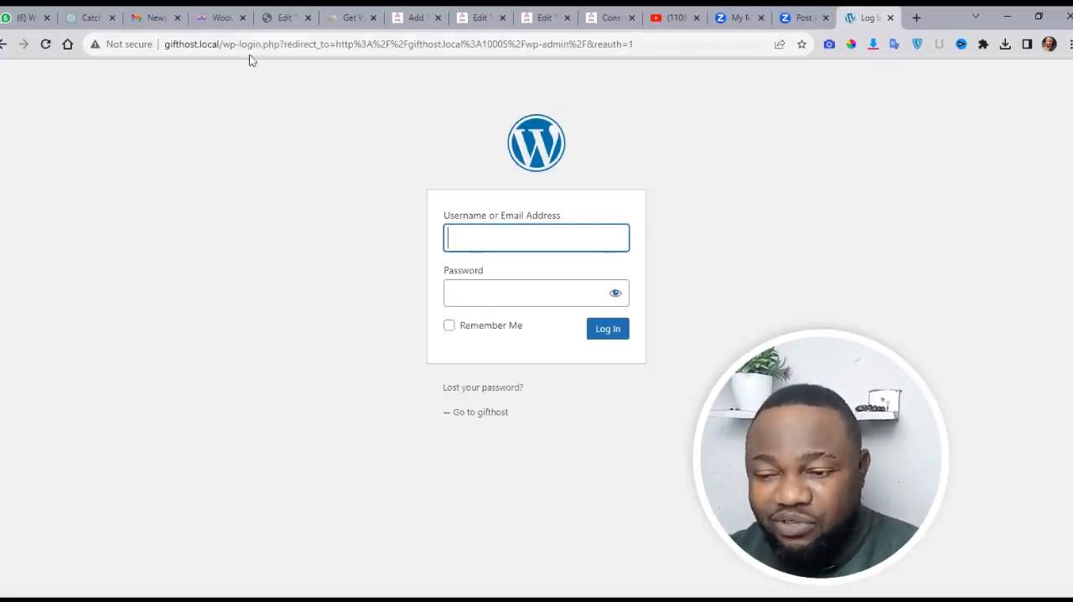
# Log in to WordPress with the username admin and the account password, and dismiss the browser's saved-password warning.
pyautogui.click(462, 236)
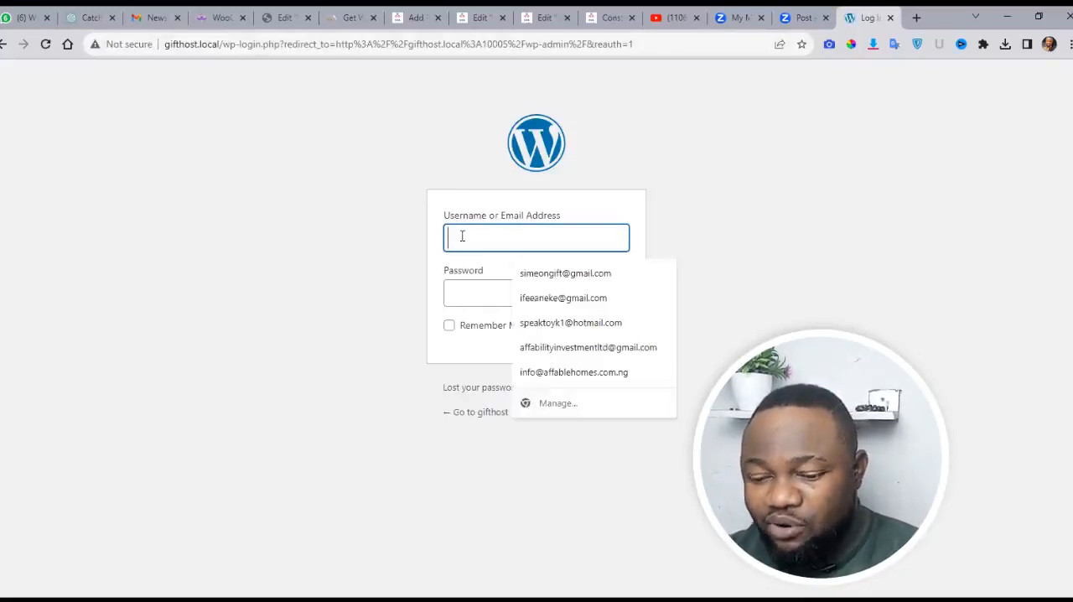
pyautogui.write('admin')
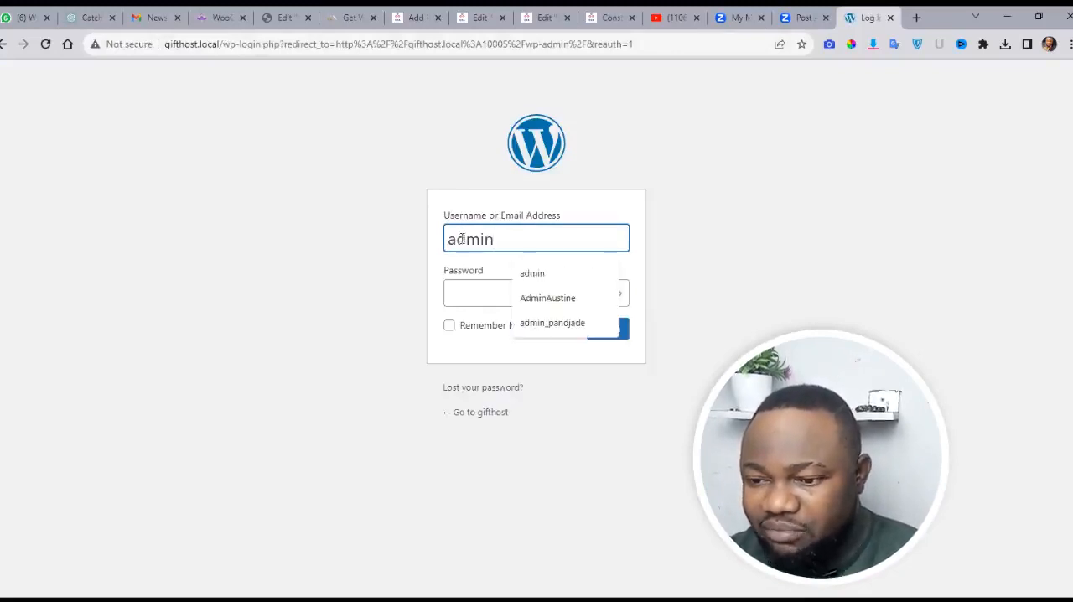
pyautogui.click(462, 287)
pyautogui.write('admin')
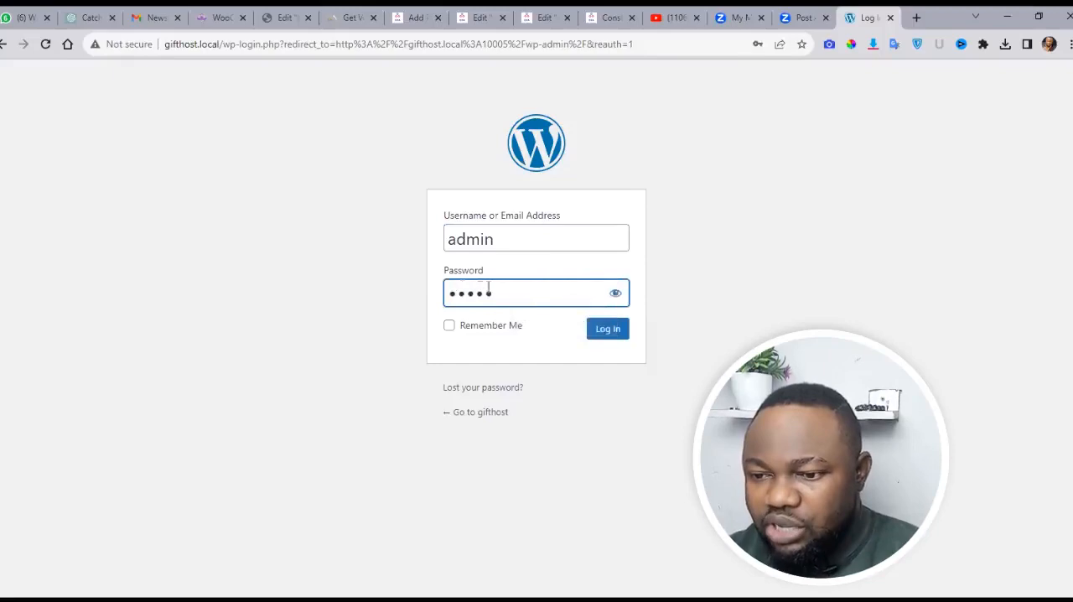
pyautogui.click(615, 293)
pyautogui.click(604, 332)
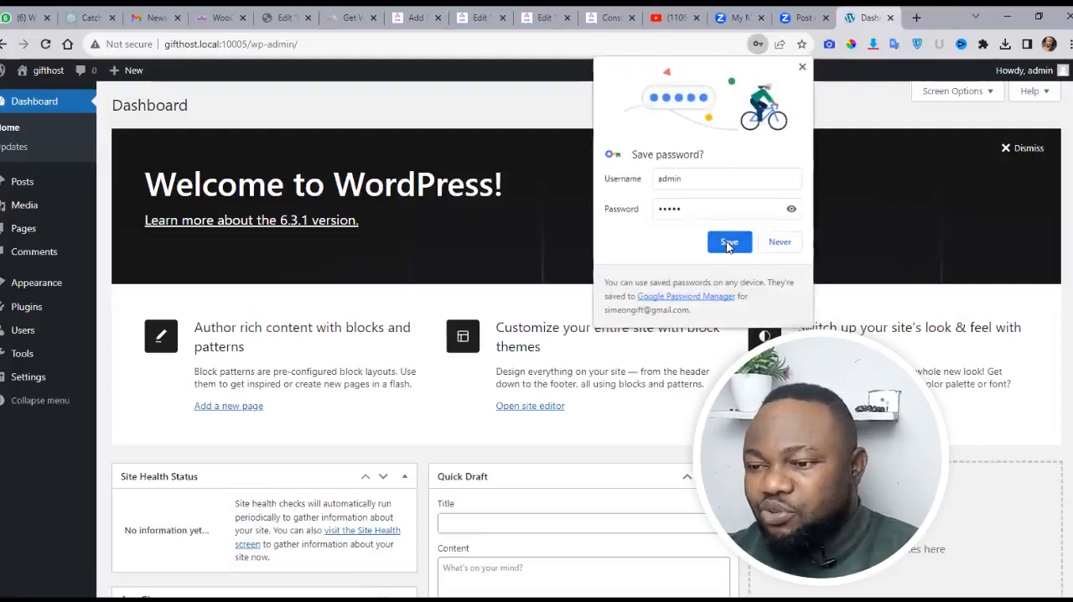
pyautogui.click(1066, 155)
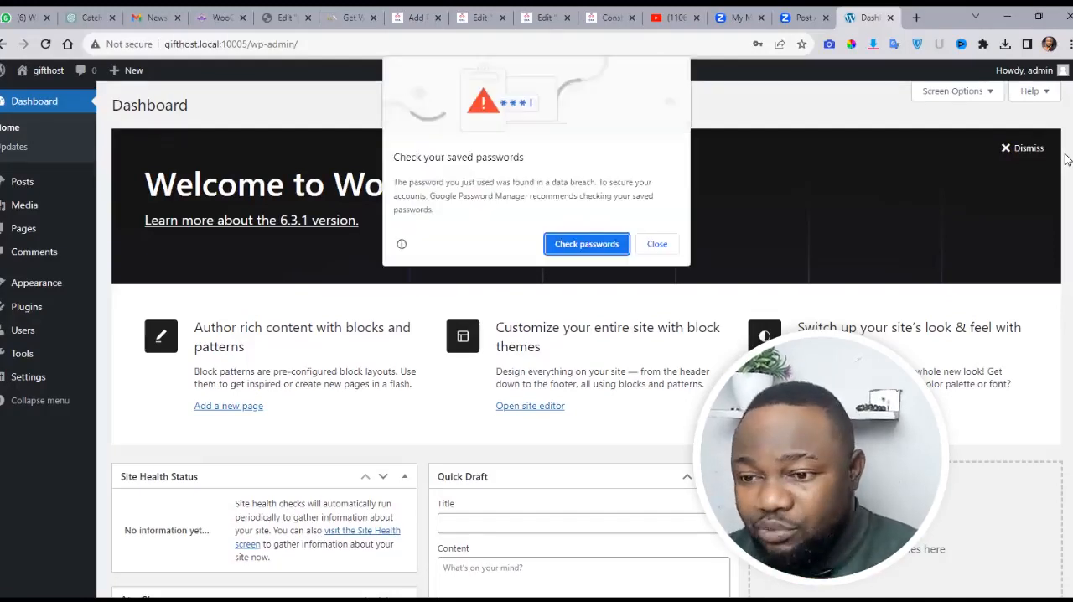
pyautogui.click(658, 244)
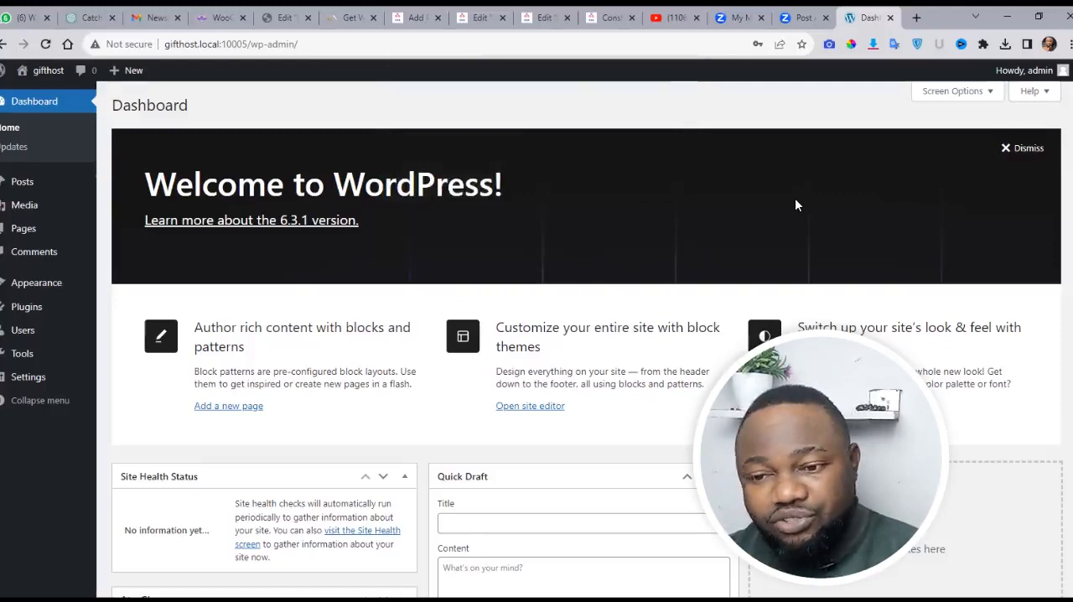